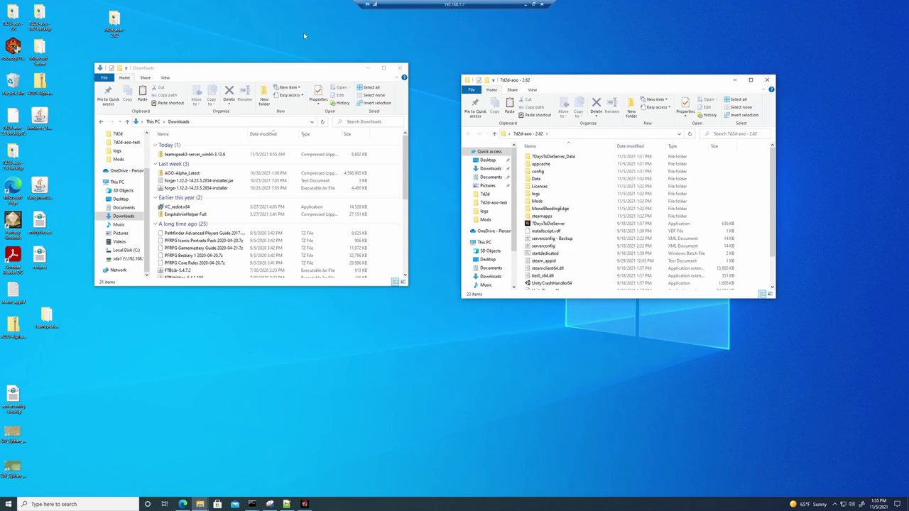
Step: Place the Downloads window beside the 7d2d-aoo - 2.62 server folder window
{"action": "left_click", "coordinate": [305, 75]}
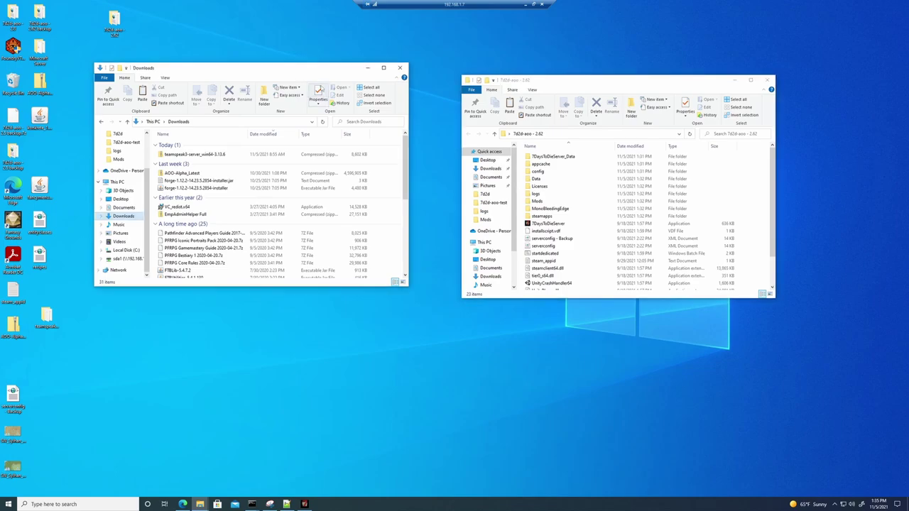
{"action": "left_click_drag", "start_coordinate": [293, 69], "coordinate": [323, 82]}
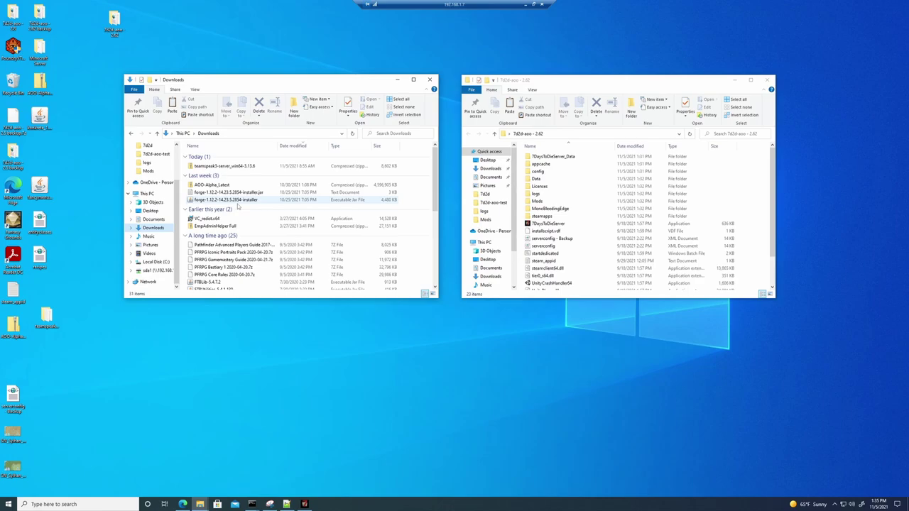
Step: Open AOO-Alpha_Latest.zip in 7-Zip and arrange it next to the Explorer windows
{"action": "left_click", "coordinate": [210, 185]}
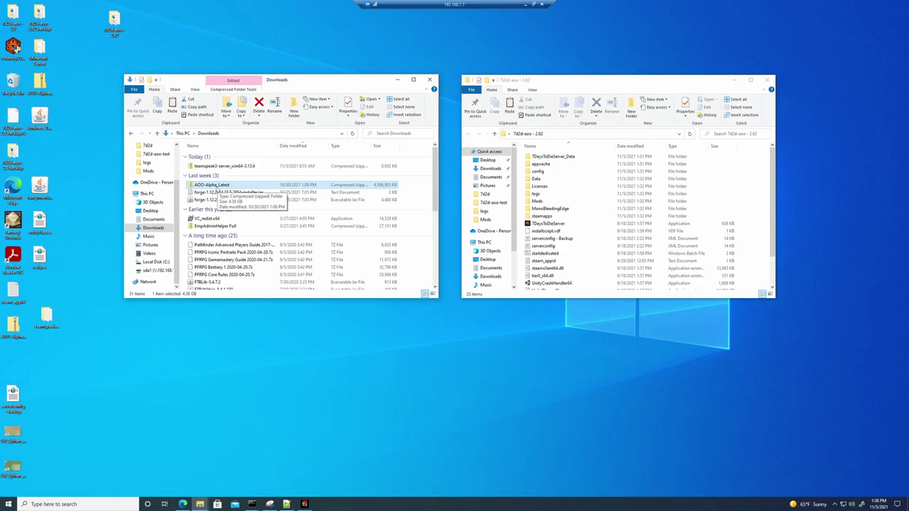
{"action": "left_click_drag", "start_coordinate": [628, 85], "coordinate": [621, 88]}
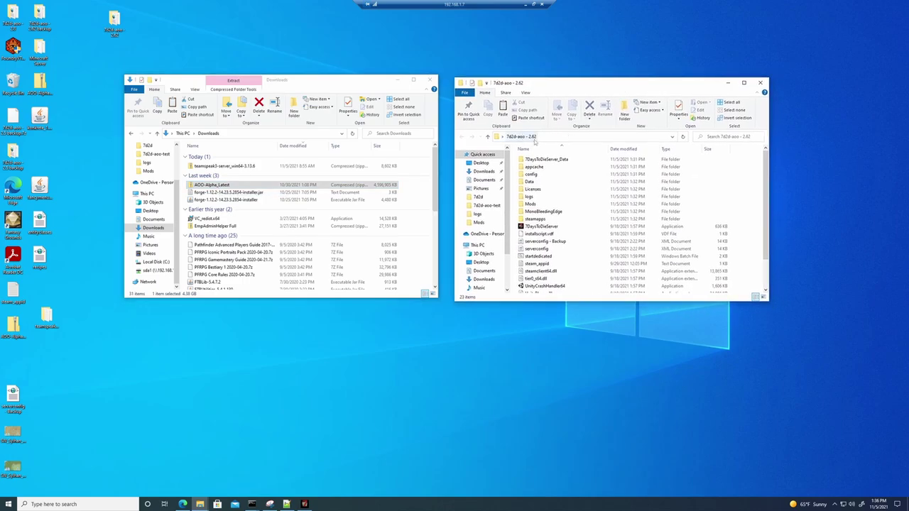
{"action": "left_click", "coordinate": [225, 187]}
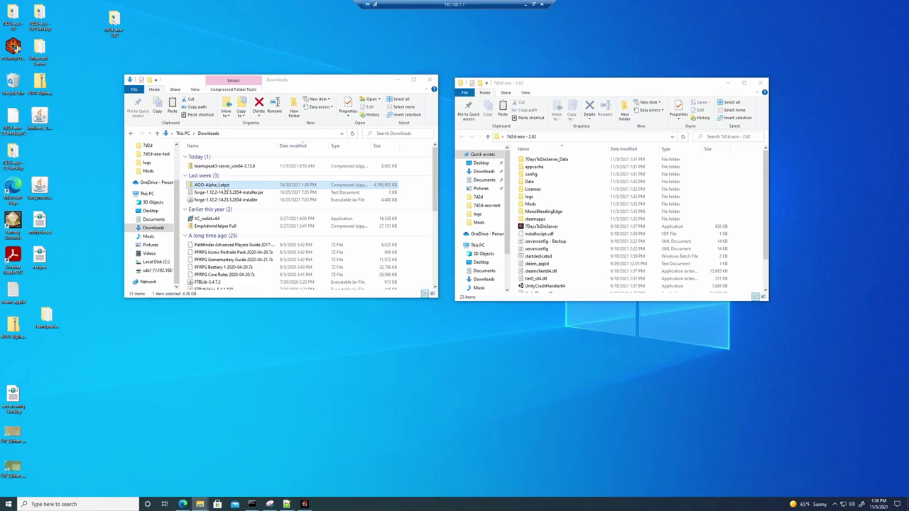
{"action": "right_click", "coordinate": [225, 188]}
{"action": "mouse_move", "coordinate": [197, 225]}
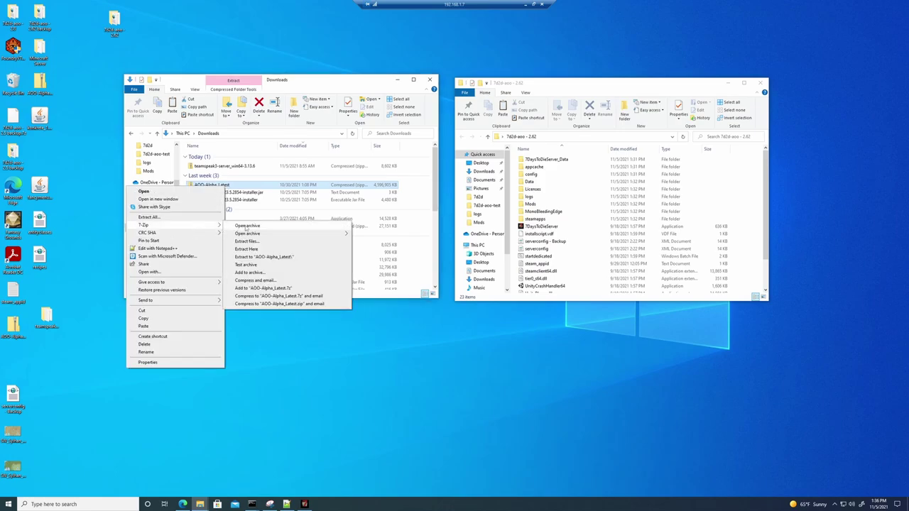
{"action": "left_click", "coordinate": [246, 228]}
{"action": "left_click_drag", "start_coordinate": [411, 137], "coordinate": [261, 112]}
{"action": "left_click", "coordinate": [297, 97]}
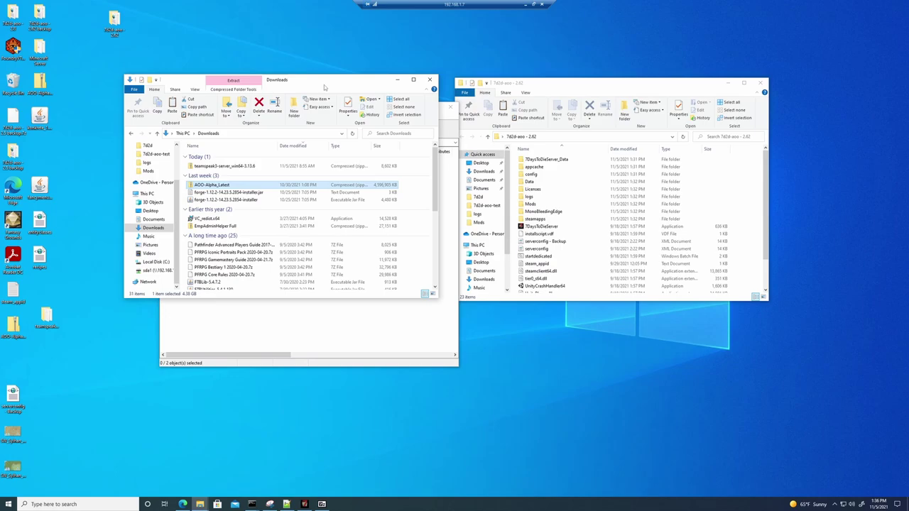
{"action": "left_click_drag", "start_coordinate": [324, 87], "coordinate": [282, 75]}
Step: Open the server's Data\Prefabs folder sorted by date modified, newest first
{"action": "left_click", "coordinate": [411, 121]}
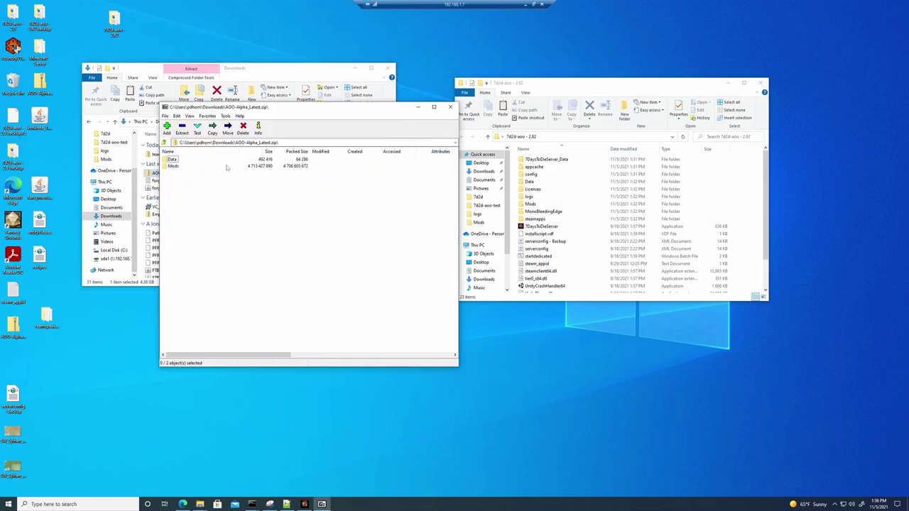
{"action": "left_click", "coordinate": [589, 91]}
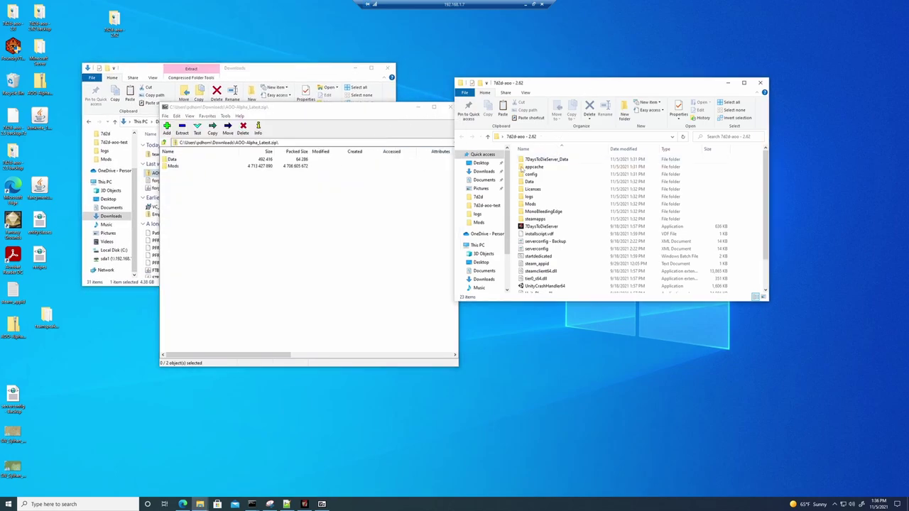
{"action": "double_click", "coordinate": [529, 182]}
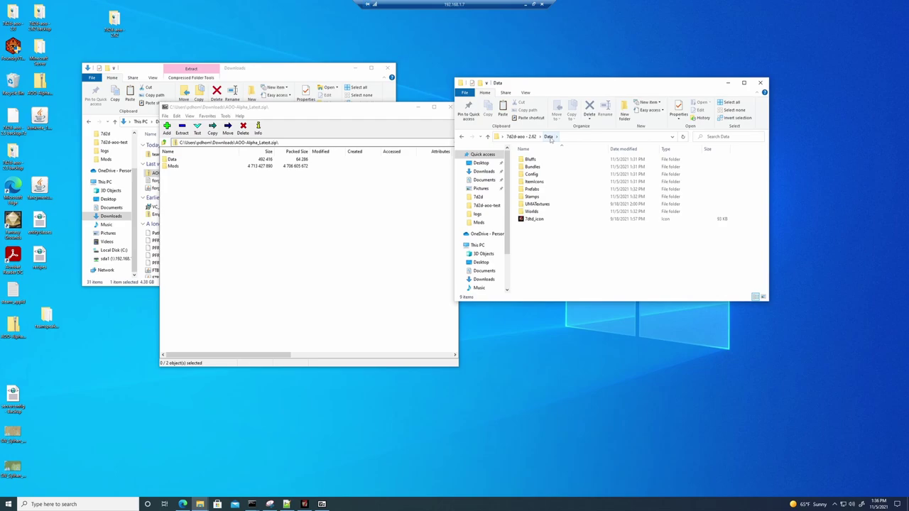
{"action": "double_click", "coordinate": [532, 189]}
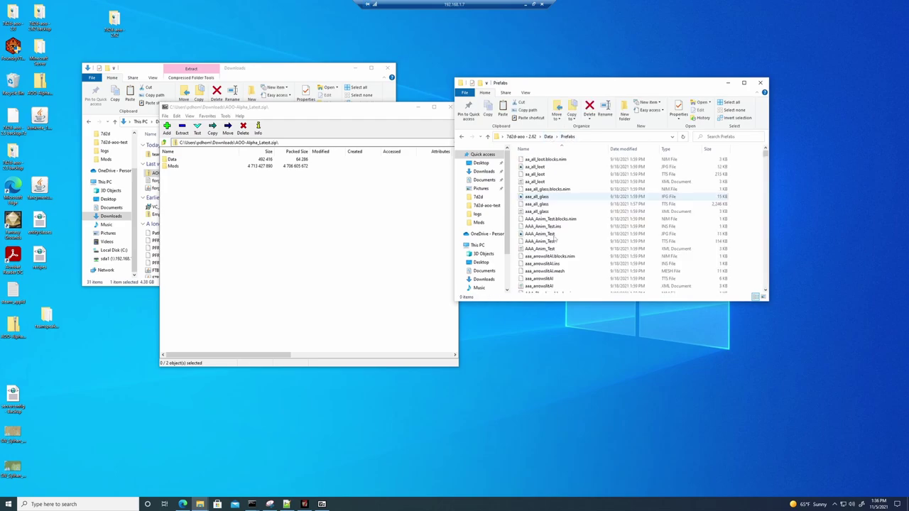
{"action": "left_click", "coordinate": [623, 149]}
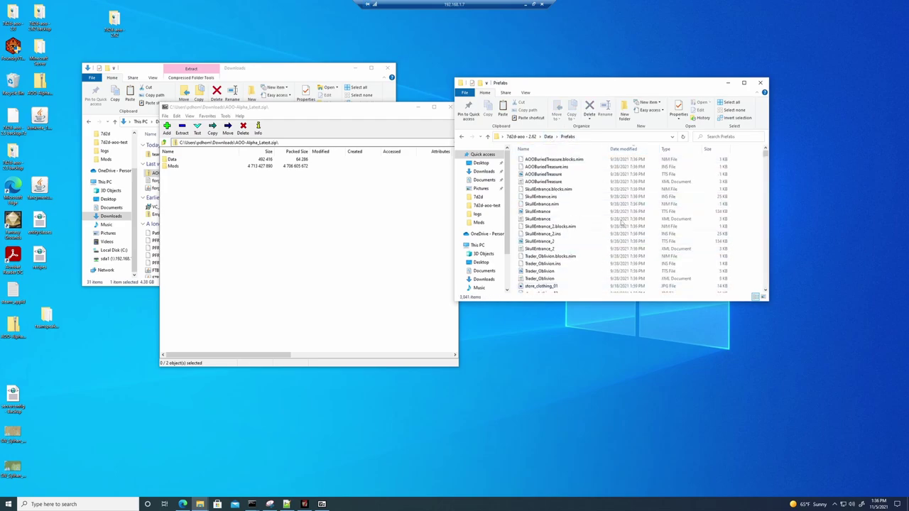
Step: Select the 17 old mod prefab files from Trader_Oblivion to AOOBuriedTreasure.blocks.nim
{"action": "scroll", "coordinate": [596, 224], "scroll_direction": "down", "scroll_amount": 4}
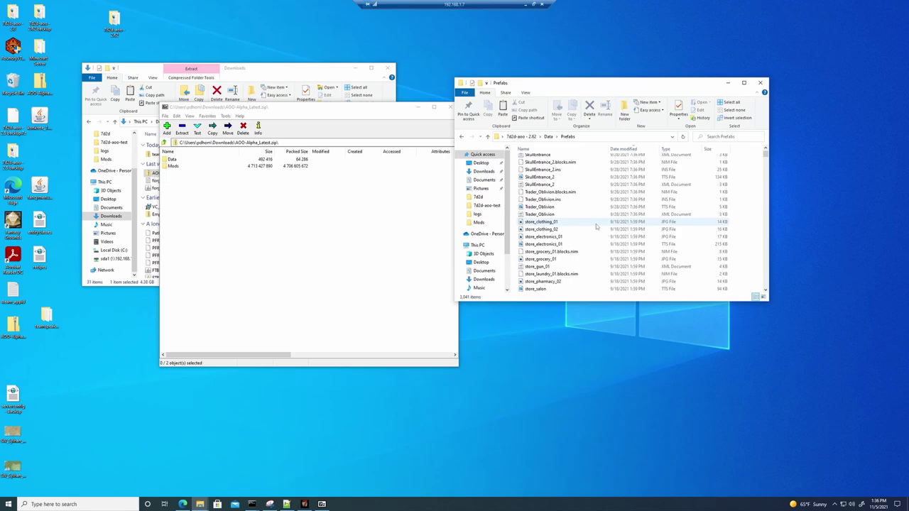
{"action": "scroll", "coordinate": [596, 223], "scroll_direction": "down", "scroll_amount": 1}
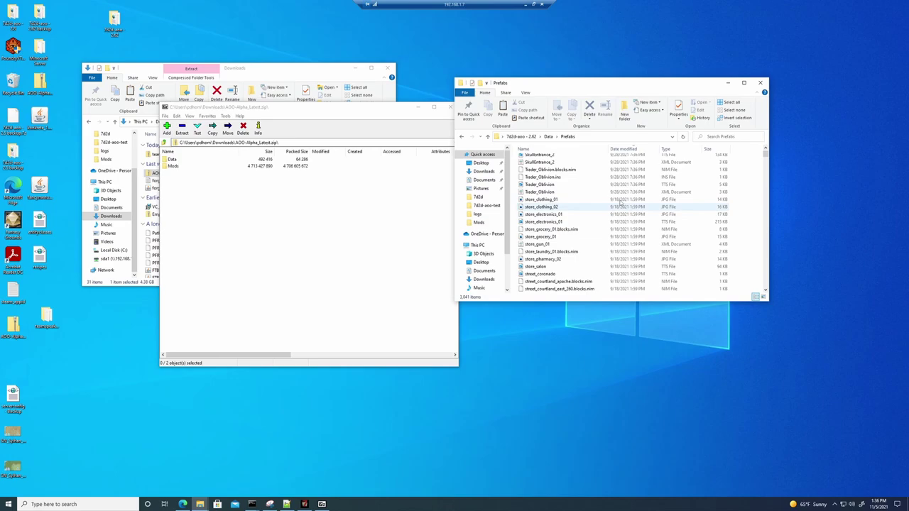
{"action": "left_click", "coordinate": [637, 199]}
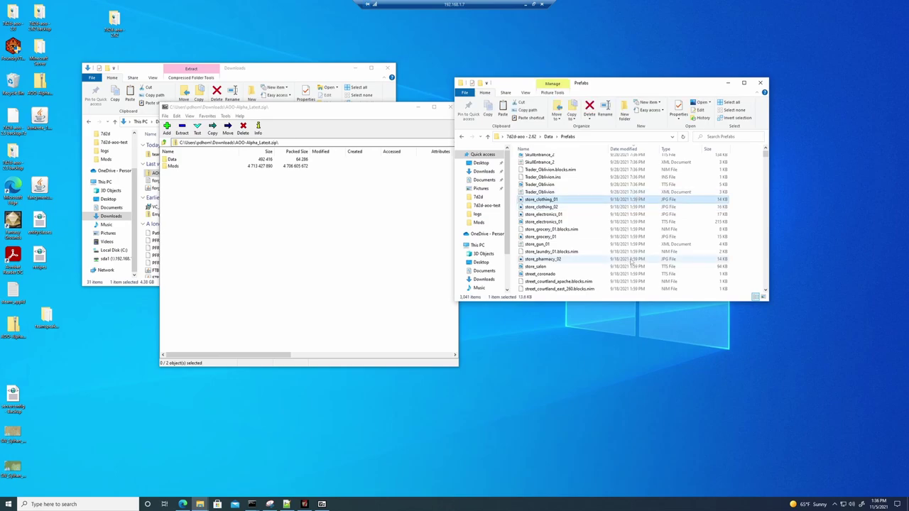
{"action": "scroll", "coordinate": [625, 252], "scroll_direction": "up", "scroll_amount": 3}
{"action": "left_click", "coordinate": [620, 254]}
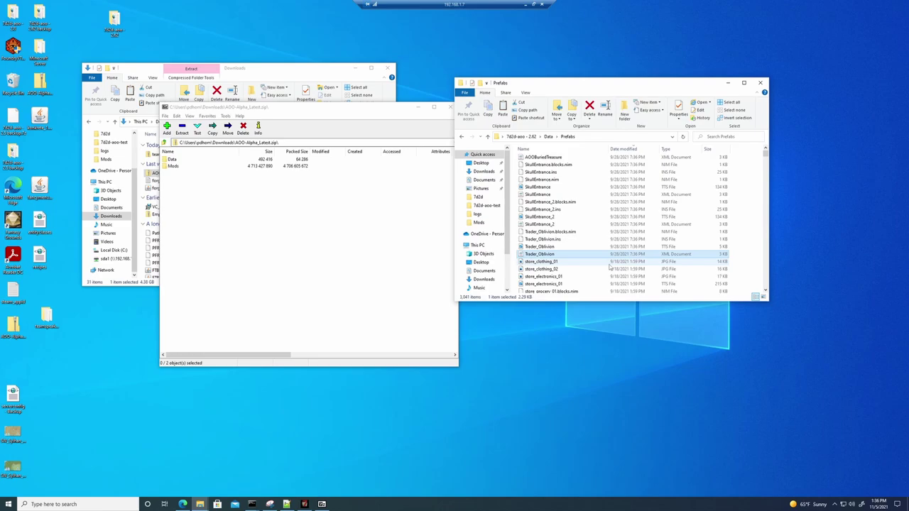
{"action": "scroll", "coordinate": [625, 256], "scroll_direction": "up", "scroll_amount": 1}
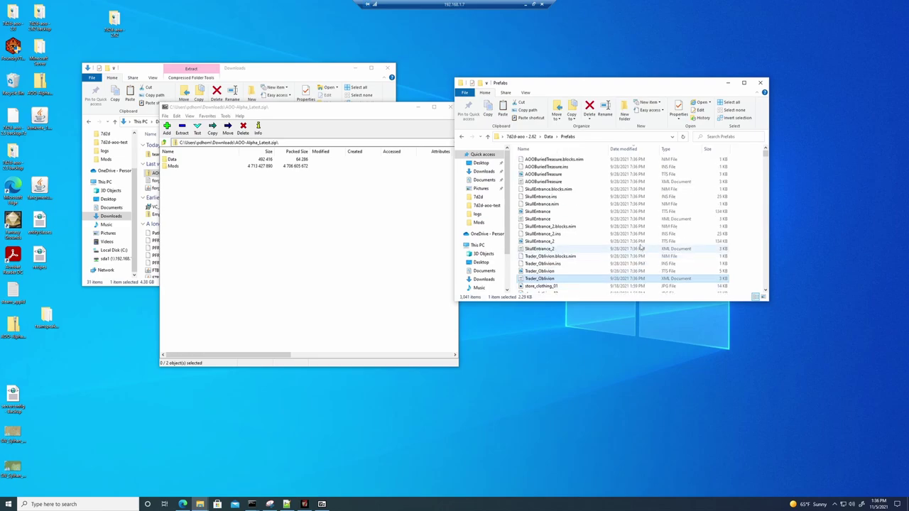
{"action": "scroll", "coordinate": [635, 252], "scroll_direction": "up", "scroll_amount": 1}
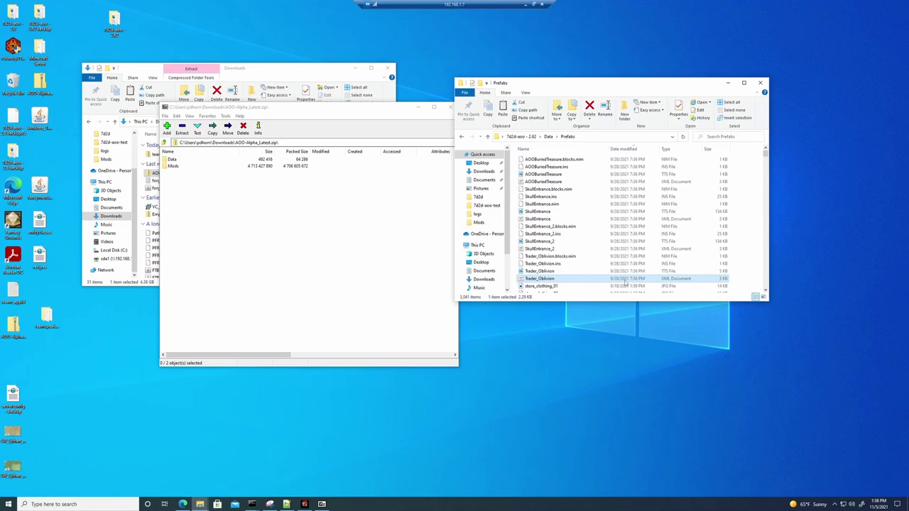
{"action": "left_click", "coordinate": [624, 161], "text": "shift"}
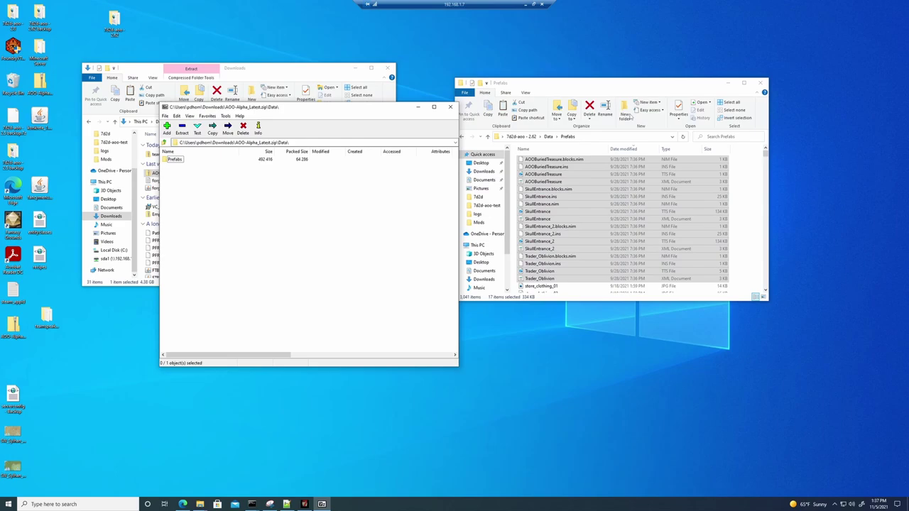
Step: Delete the 17 selected prefab files and return to the 7d2d-aoo - 2.62 folder
{"action": "left_click", "coordinate": [591, 107]}
{"action": "left_click", "coordinate": [591, 107]}
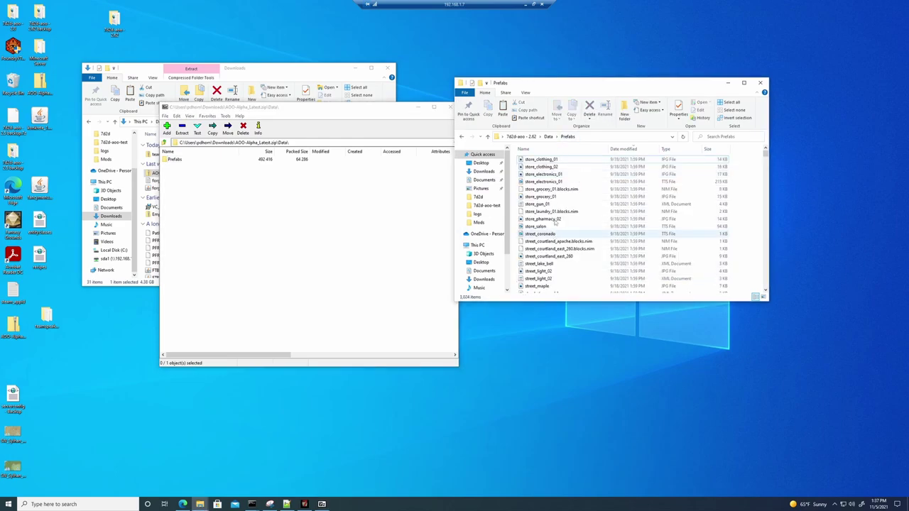
{"action": "left_click", "coordinate": [522, 137]}
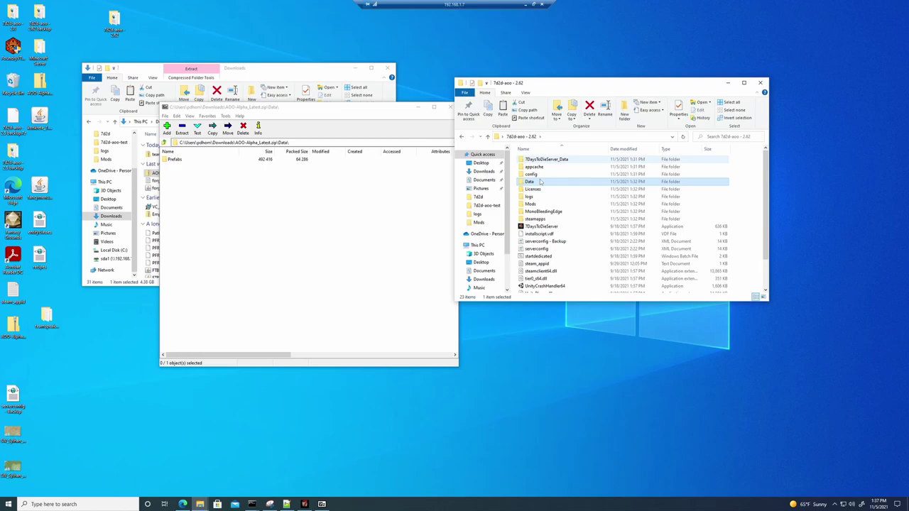
Step: Delete everything in the Mods folder, including the old mod folders and README.md
{"action": "left_click", "coordinate": [530, 205]}
{"action": "double_click", "coordinate": [529, 204]}
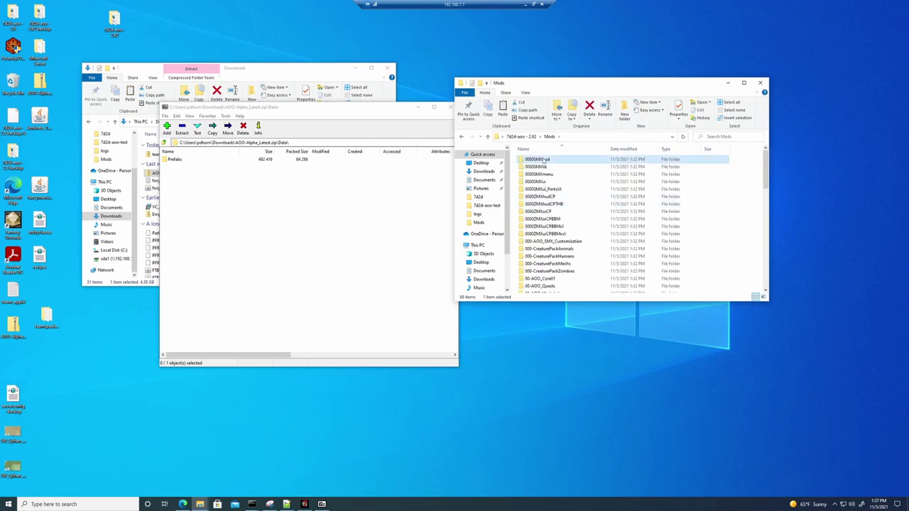
{"action": "scroll", "coordinate": [606, 188], "scroll_direction": "down", "scroll_amount": 2}
{"action": "scroll", "coordinate": [606, 187], "scroll_direction": "down", "scroll_amount": 15}
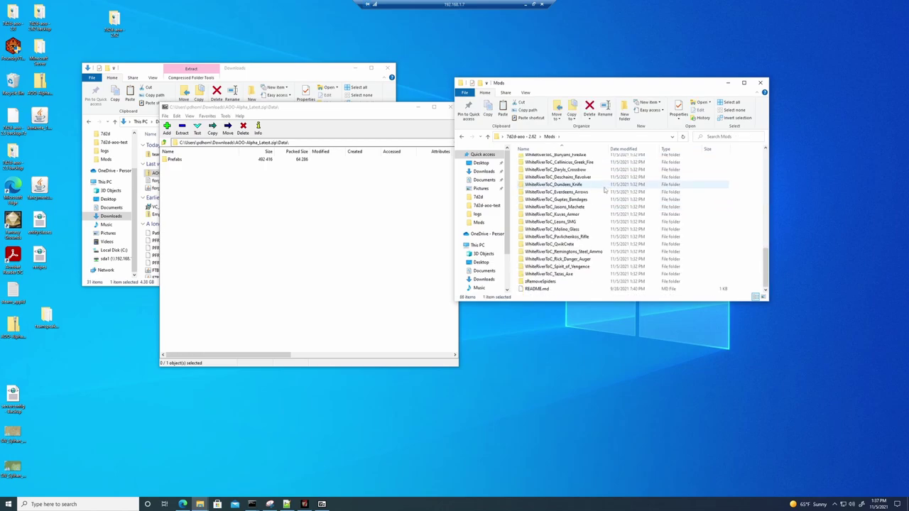
{"action": "key", "text": "ctrl+a"}
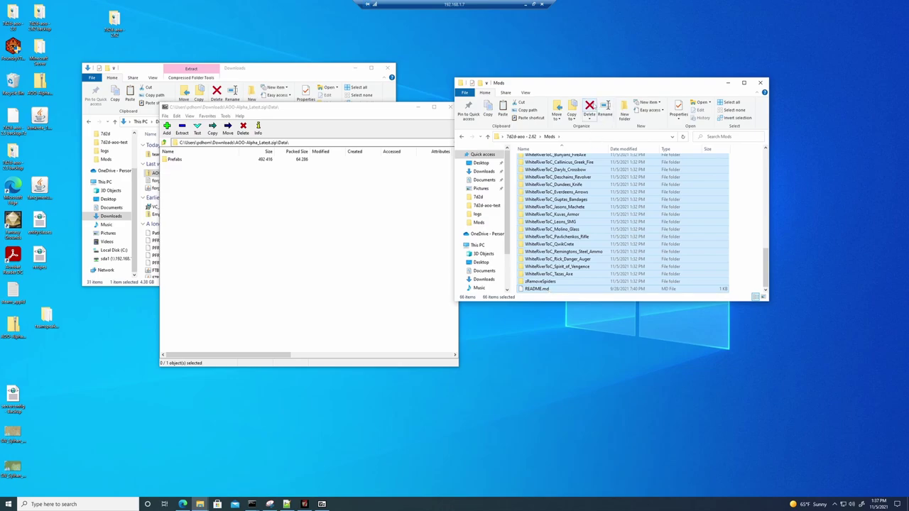
{"action": "left_click", "coordinate": [589, 108]}
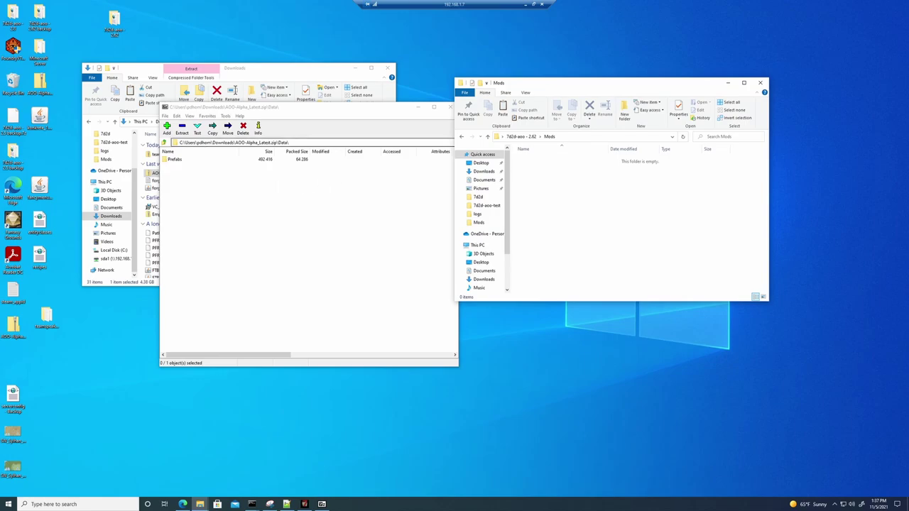
Step: Drag the archive's Data and Mods folders from 7-Zip into the 7d2d-aoo - 2.62 folder
{"action": "left_click", "coordinate": [164, 142]}
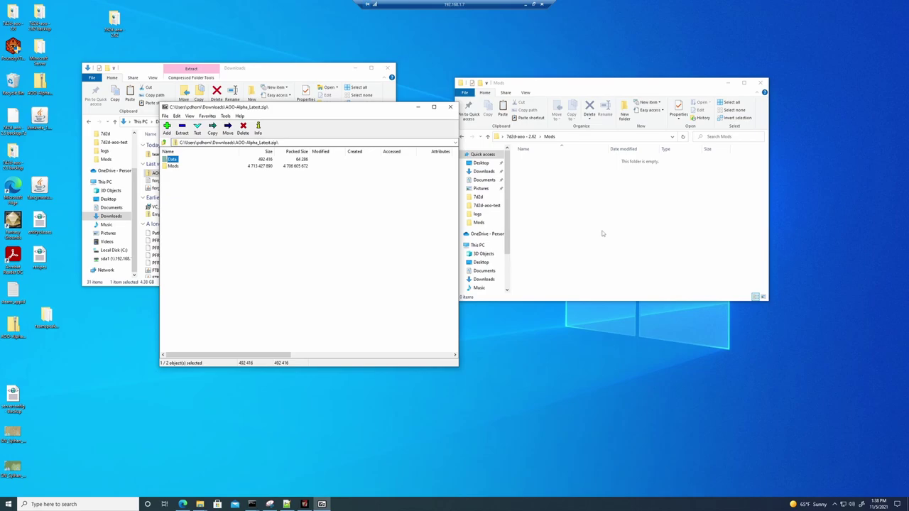
{"action": "left_click", "coordinate": [521, 137]}
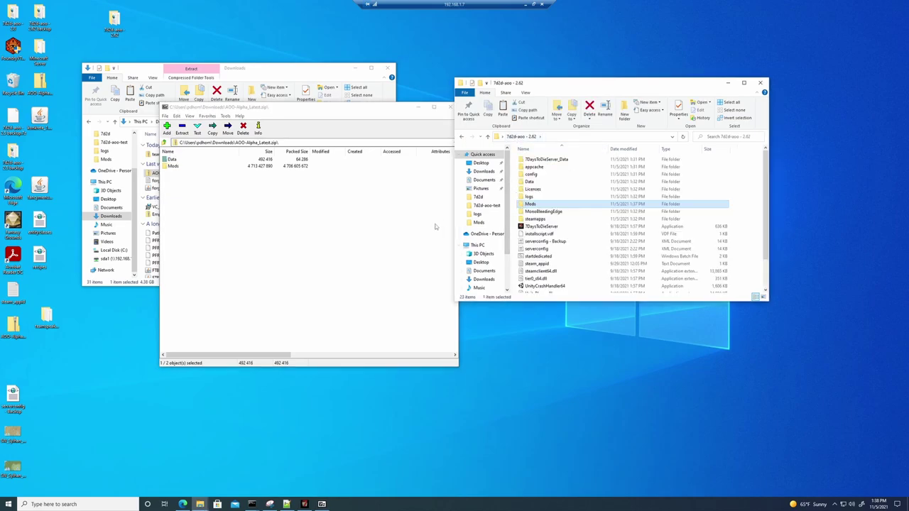
{"action": "left_click", "coordinate": [741, 193]}
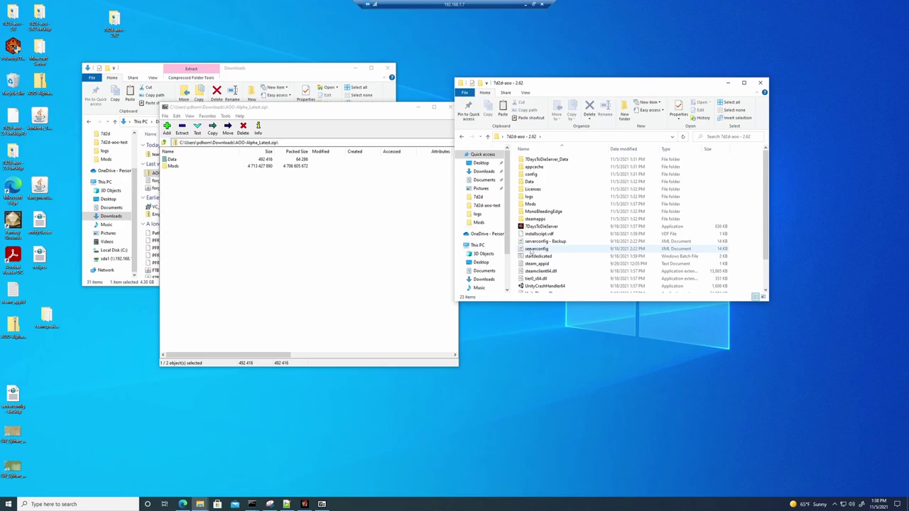
{"action": "left_click", "coordinate": [171, 160]}
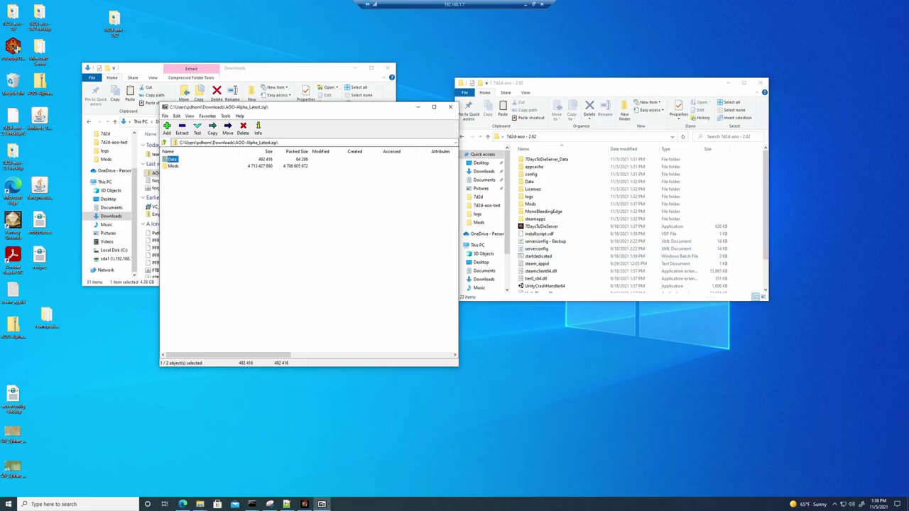
{"action": "left_click", "coordinate": [171, 160]}
{"action": "left_click", "coordinate": [174, 167], "text": "shift"}
{"action": "left_click_drag", "start_coordinate": [761, 240], "coordinate": [749, 242]}
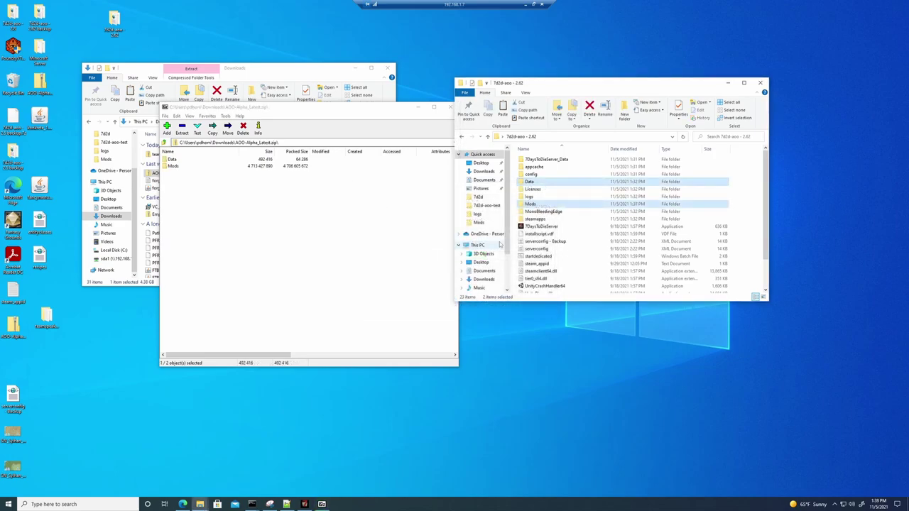
Step: Navigate up from the server folder to the Desktop
{"action": "left_click", "coordinate": [521, 137]}
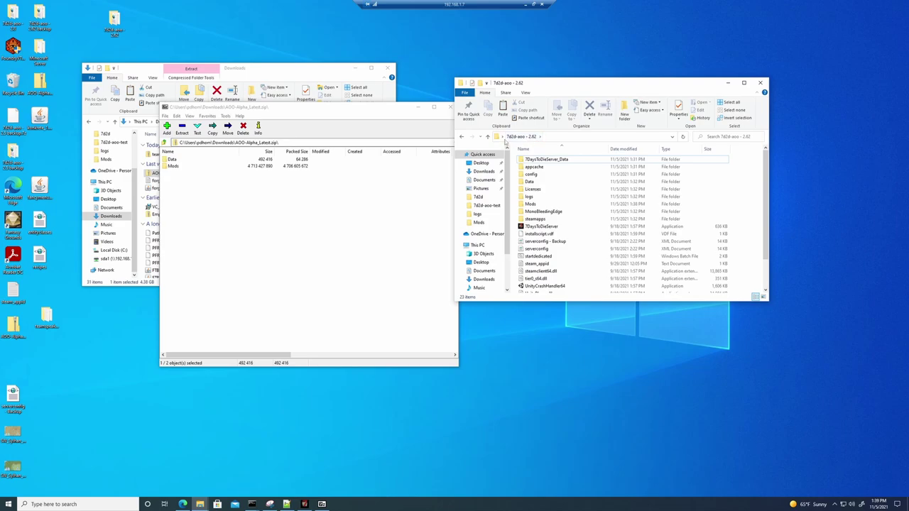
{"action": "left_click", "coordinate": [501, 136]}
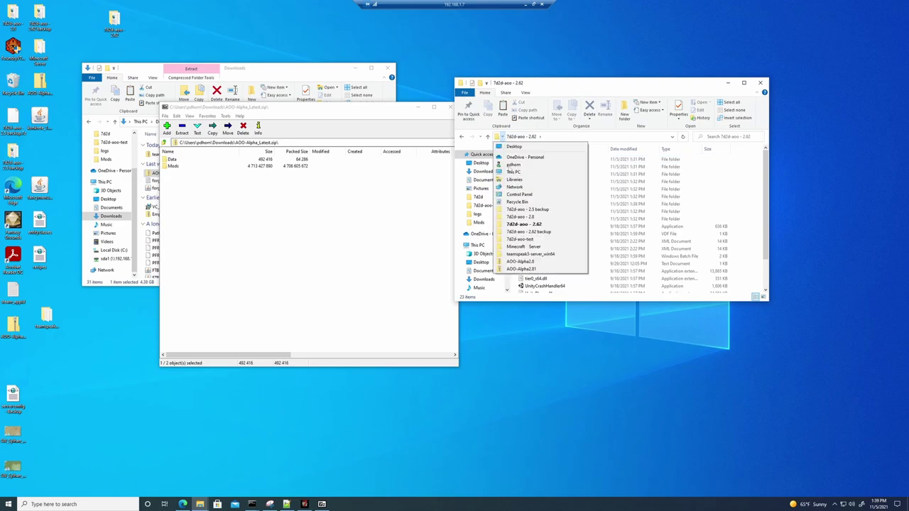
{"action": "left_click", "coordinate": [579, 130]}
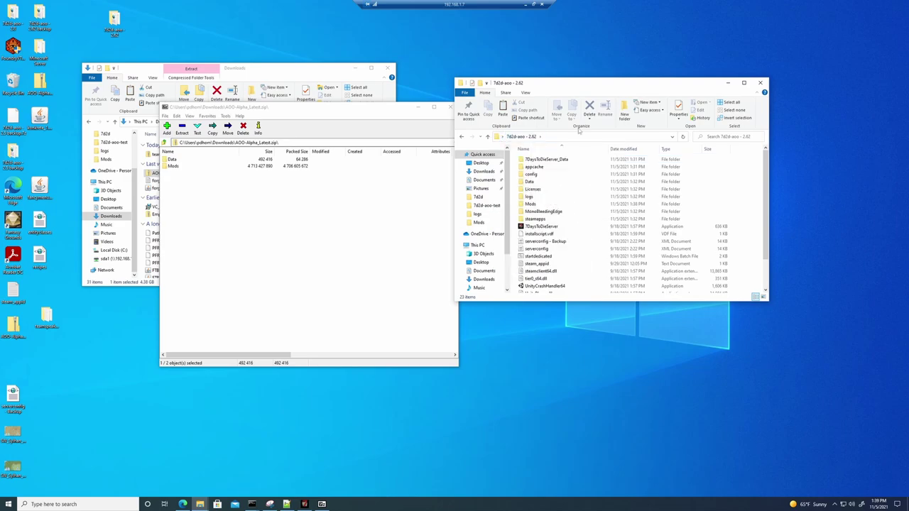
{"action": "left_click", "coordinate": [487, 136]}
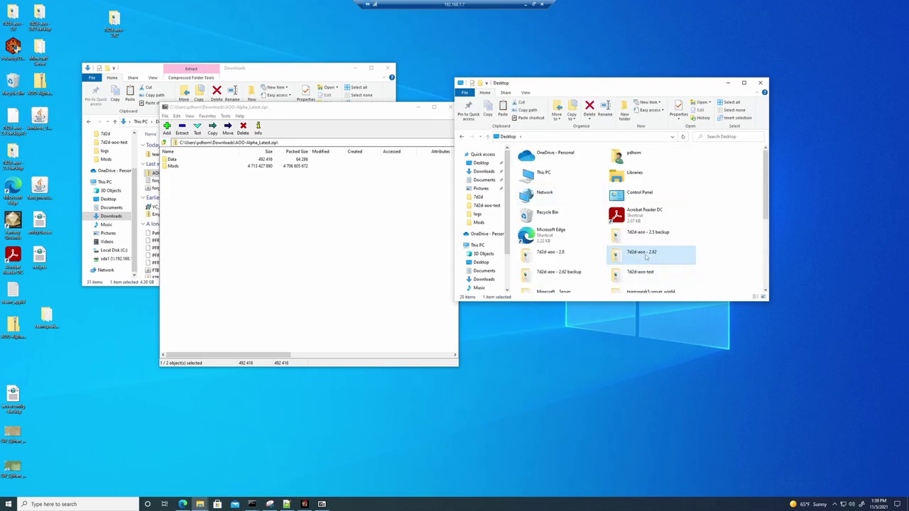
Step: Rename the 7d2d-aoo - 2.62 folder to 7d2d-aoo - 2.81
{"action": "left_click", "coordinate": [645, 259]}
{"action": "key", "text": "End"}
{"action": "key", "text": "BackSpace"}
{"action": "type", "text": "3"}
{"action": "key", "text": "BackSpace"}
{"action": "key", "text": "BackSpace"}
{"action": "type", "text": "81"}
{"action": "key", "text": "Return"}
Step: Open the 7d2d-aoo - 2.81 folder and scroll through its file list
{"action": "double_click", "coordinate": [631, 259]}
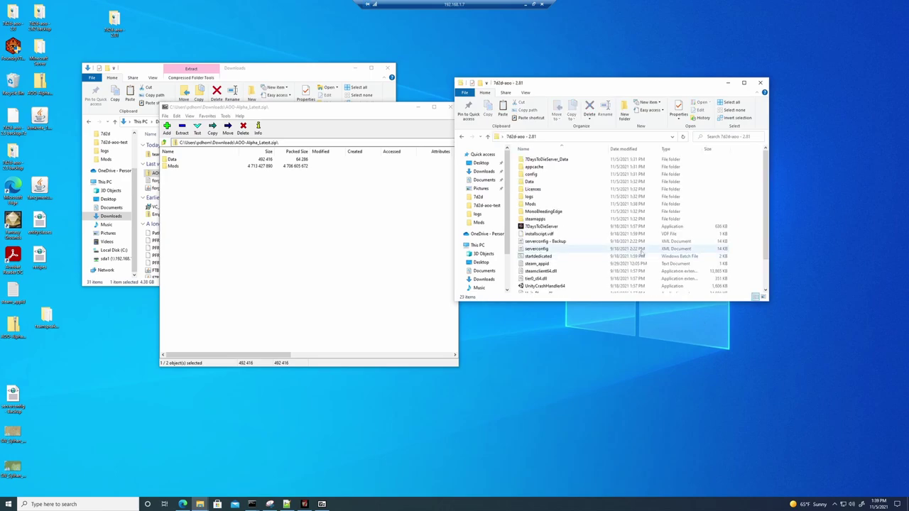
{"action": "scroll", "coordinate": [591, 229], "scroll_direction": "down", "scroll_amount": 1}
{"action": "scroll", "coordinate": [591, 229], "scroll_direction": "down", "scroll_amount": 1}
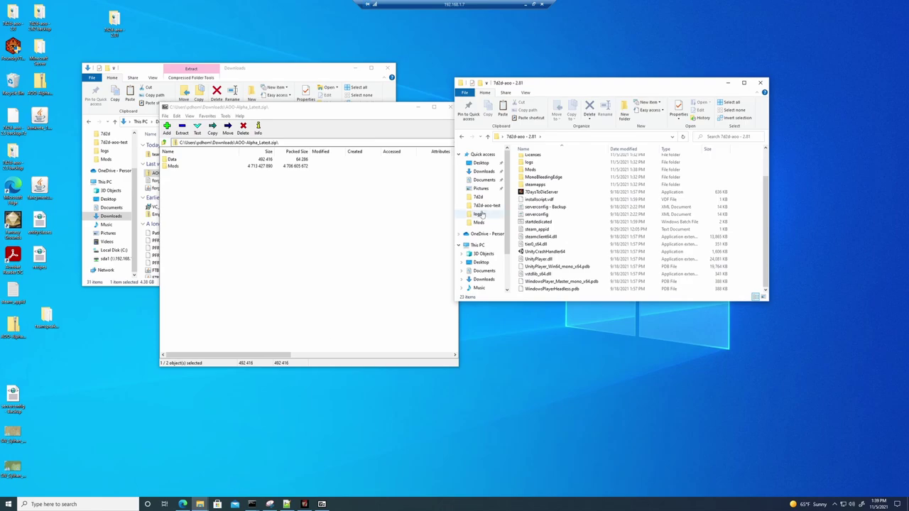
{"action": "scroll", "coordinate": [481, 239], "scroll_direction": "down", "scroll_amount": 2}
{"action": "scroll", "coordinate": [481, 239], "scroll_direction": "down", "scroll_amount": 1}
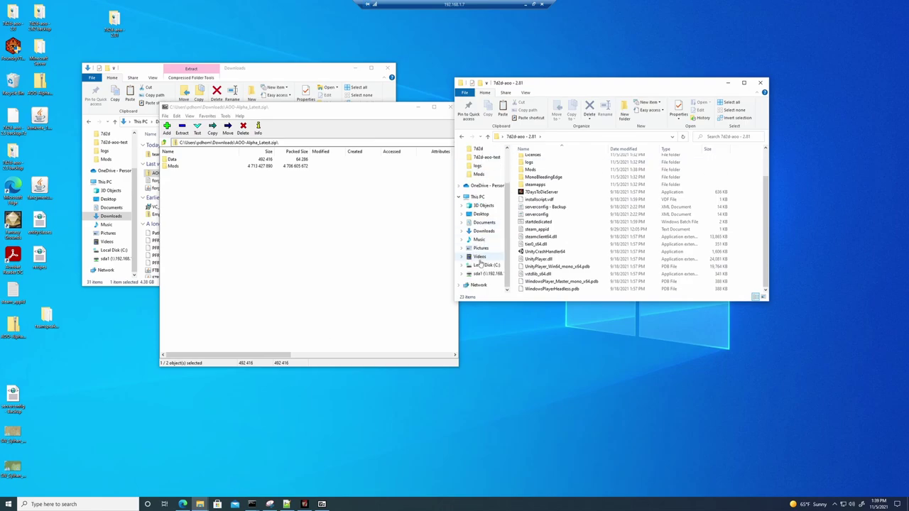
Step: Browse from Local Disk (C:) through Users, AppData\Roaming and 7DaysToDie into Saves
{"action": "left_click", "coordinate": [487, 265]}
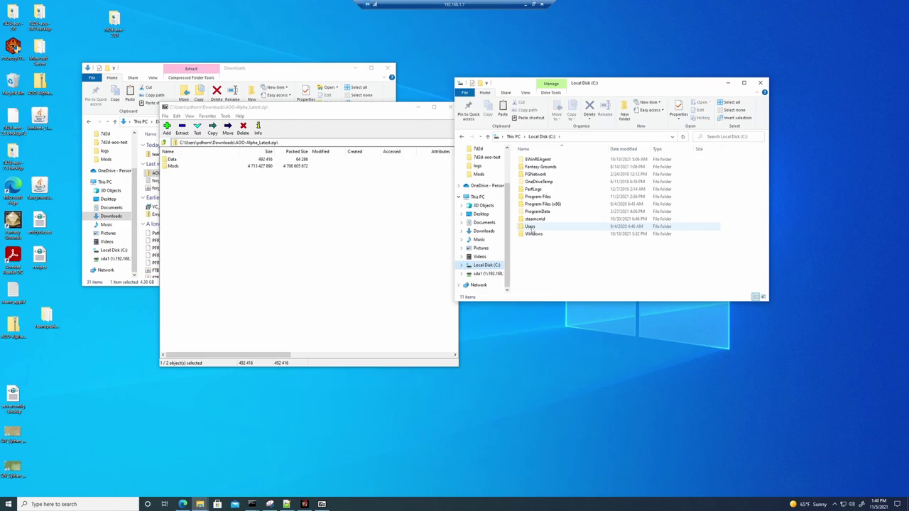
{"action": "double_click", "coordinate": [529, 227]}
{"action": "double_click", "coordinate": [531, 167]}
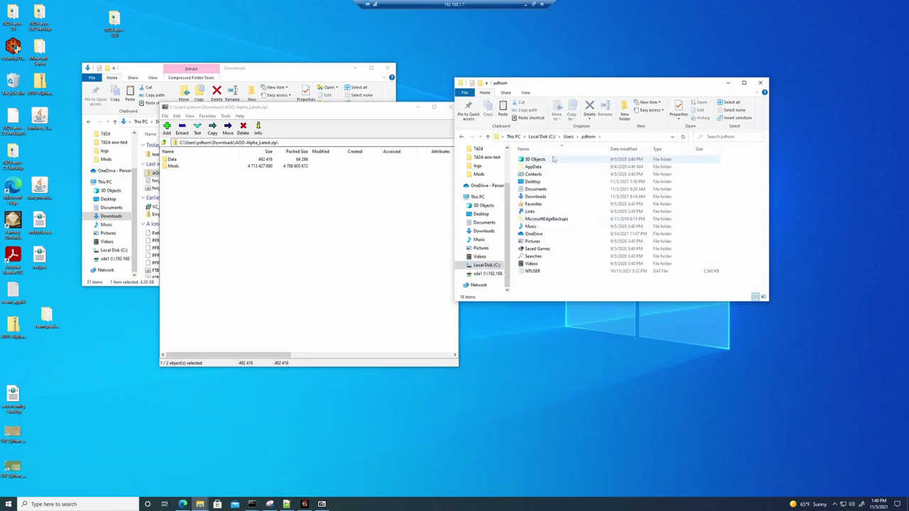
{"action": "double_click", "coordinate": [532, 167]}
{"action": "double_click", "coordinate": [534, 174]}
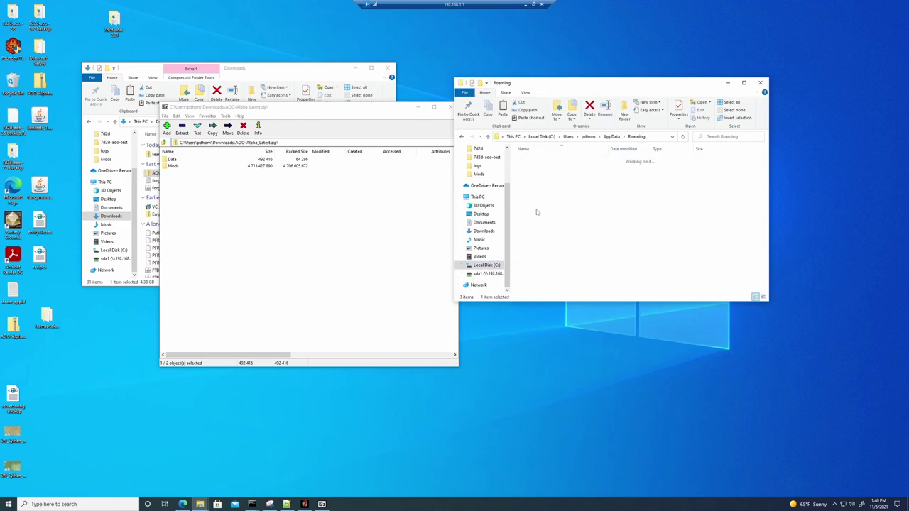
{"action": "double_click", "coordinate": [533, 181]}
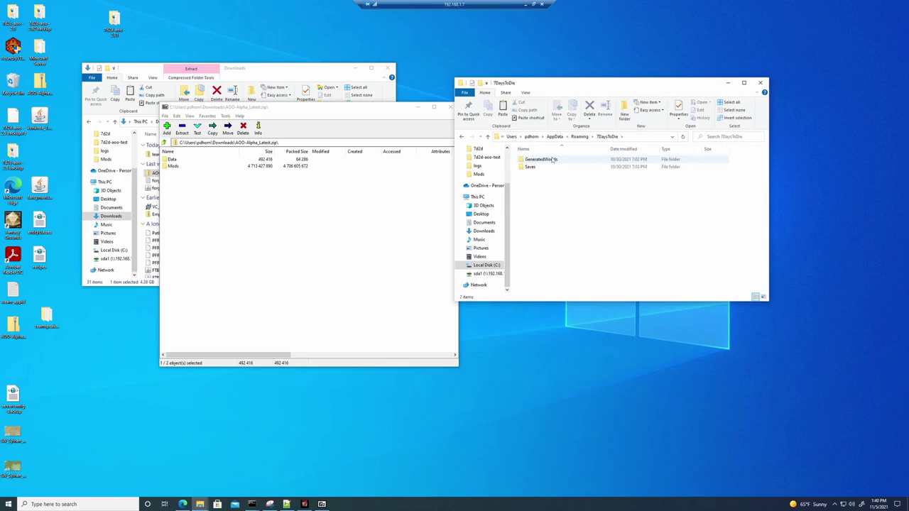
{"action": "double_click", "coordinate": [530, 167]}
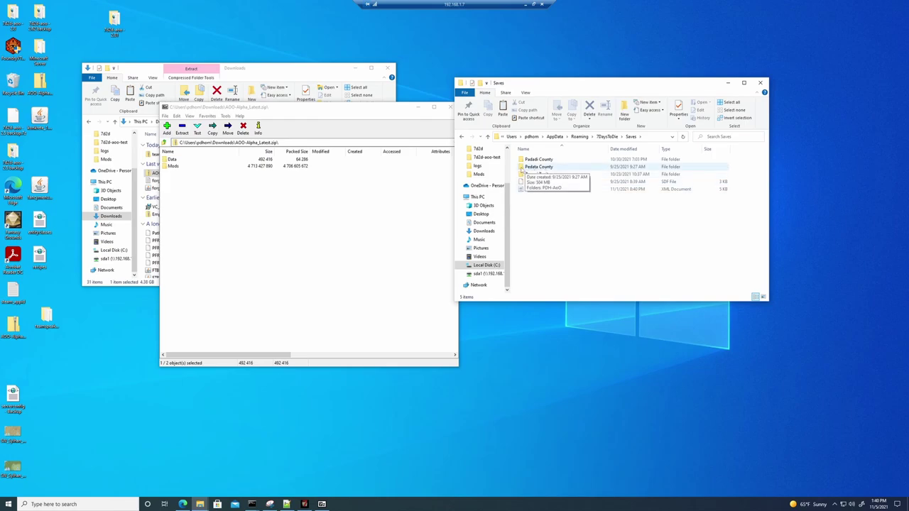
Step: Check the Pedate County save folder, then empty the Recycle Bin and confirm deletion
{"action": "left_click", "coordinate": [525, 167]}
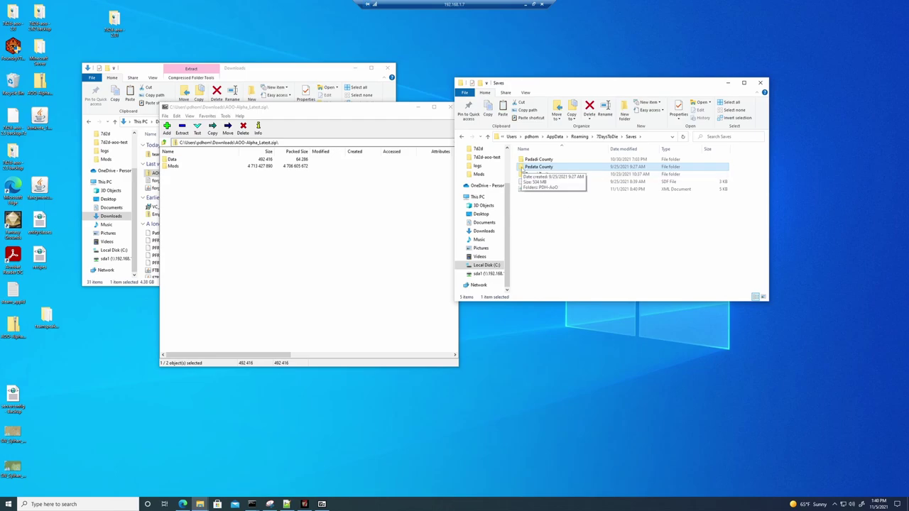
{"action": "left_click", "coordinate": [568, 218]}
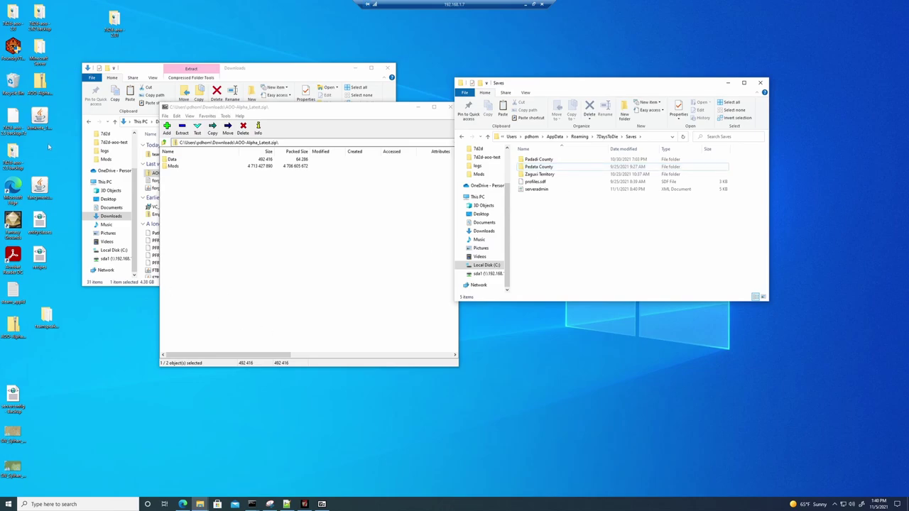
{"action": "right_click", "coordinate": [13, 81]}
{"action": "left_click", "coordinate": [36, 93]}
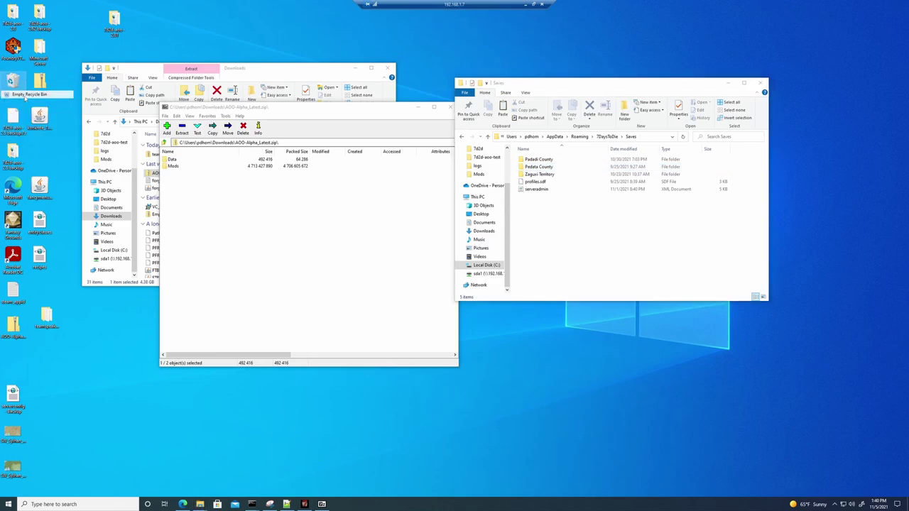
{"action": "left_click", "coordinate": [482, 259]}
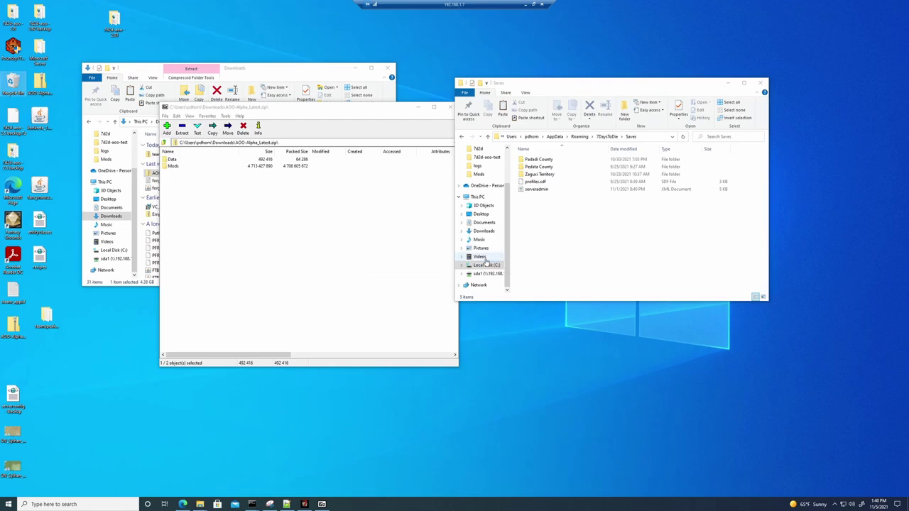